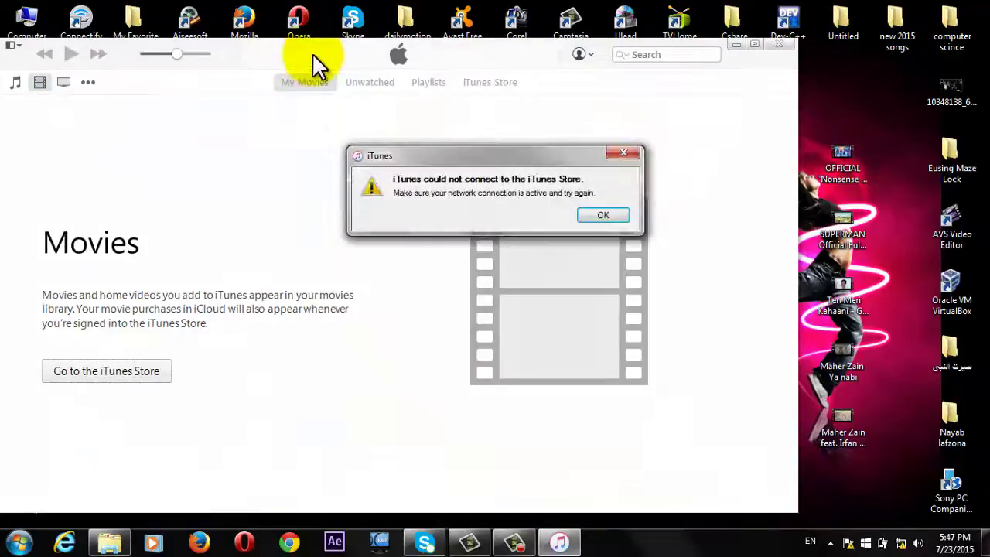
Dismiss the iTunes Store connection error and shift the library window slightly right.
left_click(606, 216)
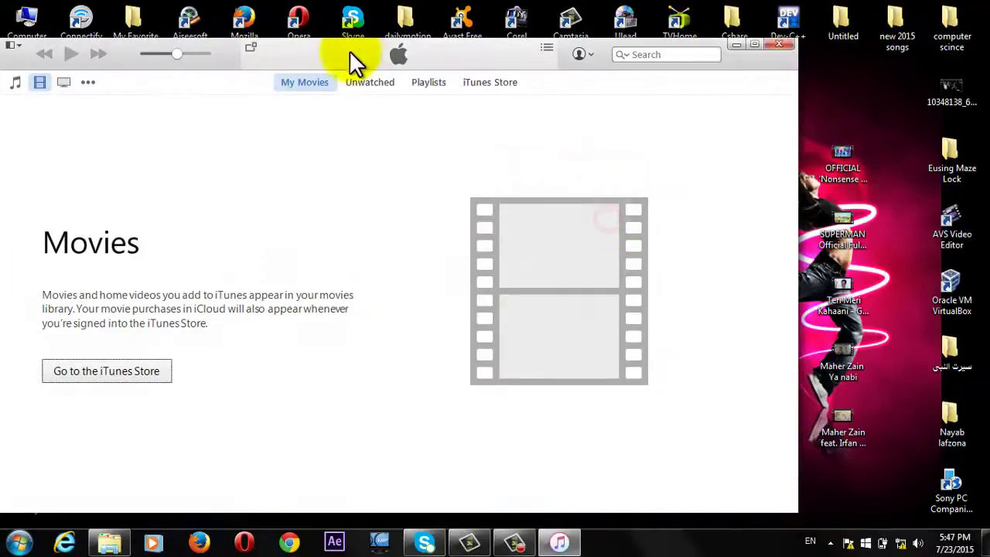
left_click_drag(354, 55, 410, 53)
Drag a video file from the desktop into the iTunes library.
left_click(174, 83)
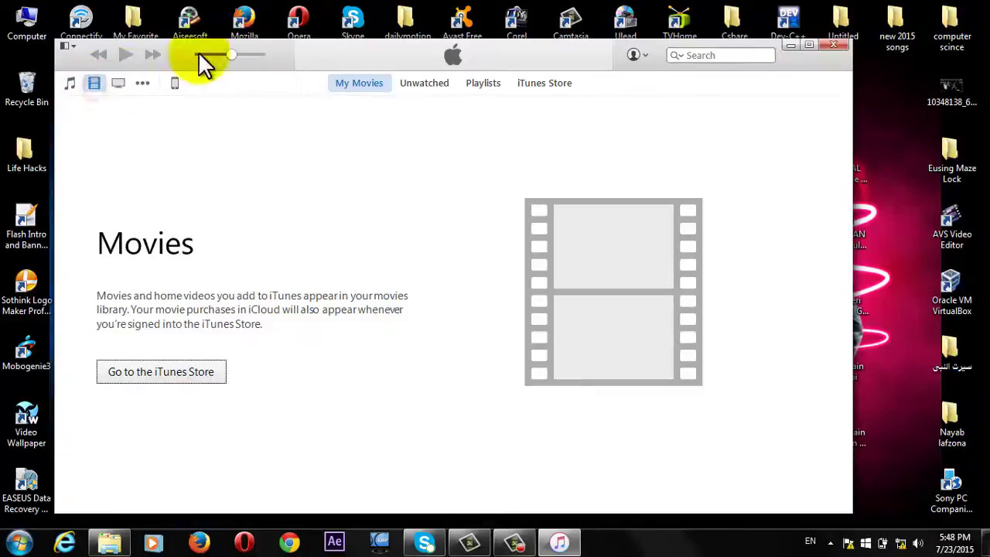
left_click_drag(362, 53, 293, 58)
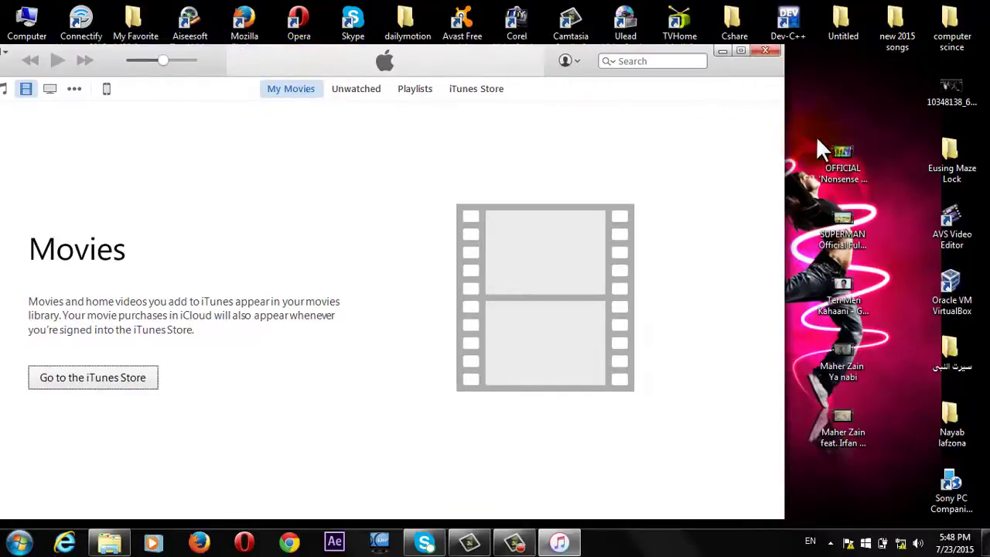
mouse_move(816, 136)
left_mouse_down()
mouse_move(839, 288)
mouse_move(824, 105)
mouse_move(827, 228)
mouse_move(851, 250)
left_mouse_up()
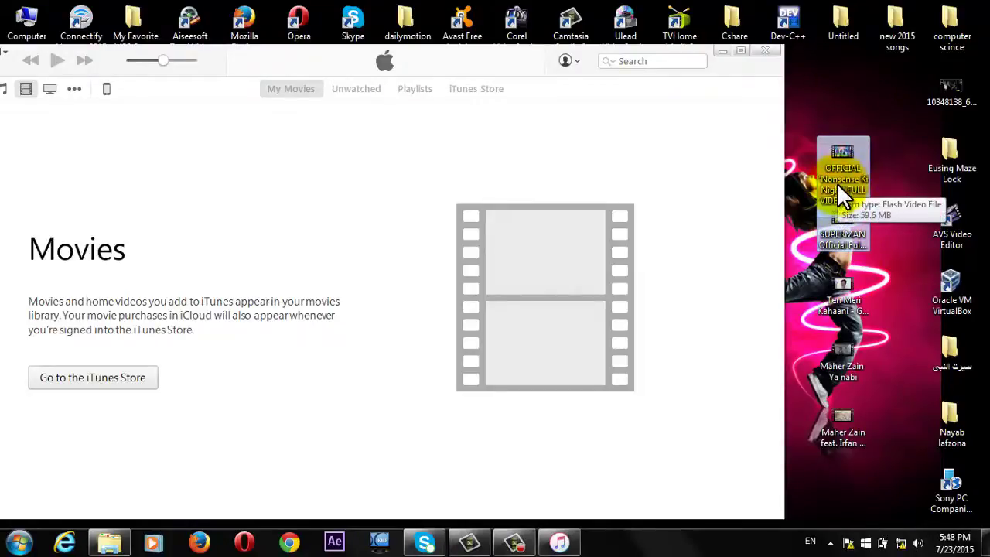
Show Home Videos and select the Maher Zain and Teri Meri Kahaani videos.
left_click(477, 127)
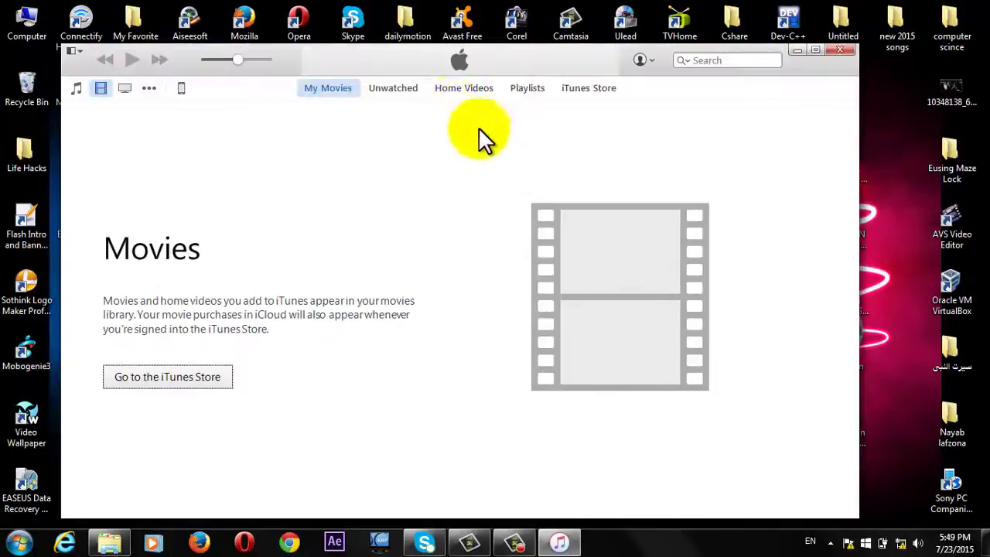
left_click(453, 88)
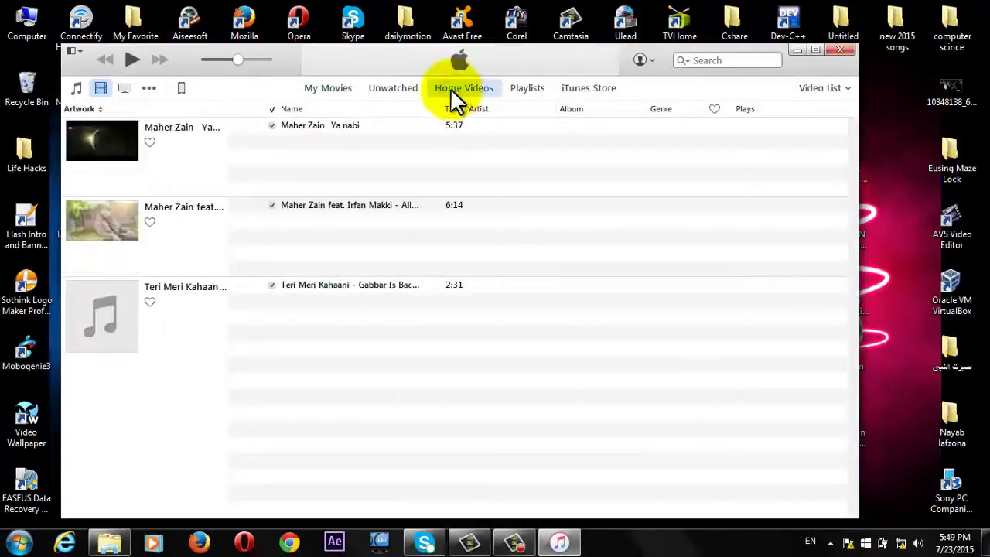
left_click(97, 152)
left_click(104, 221)
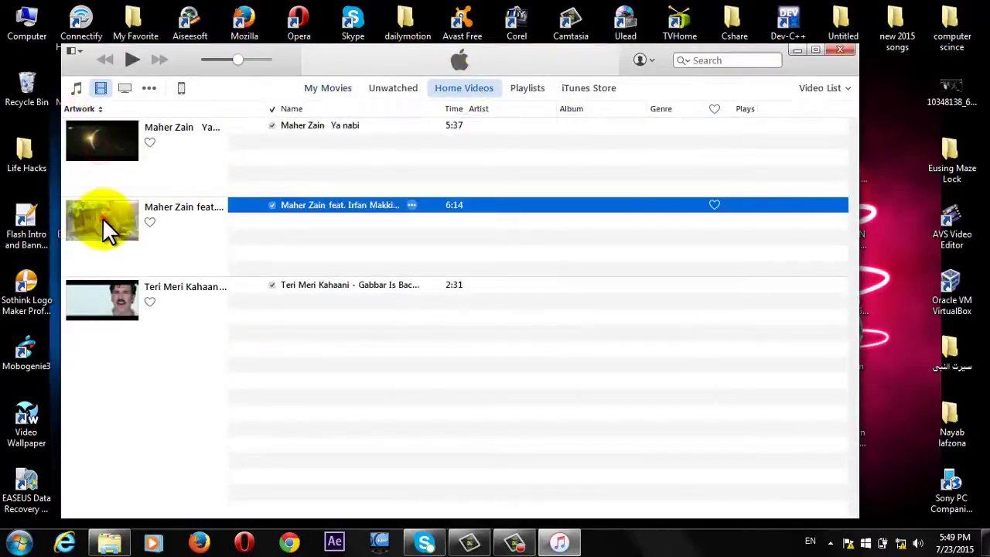
left_click(121, 313)
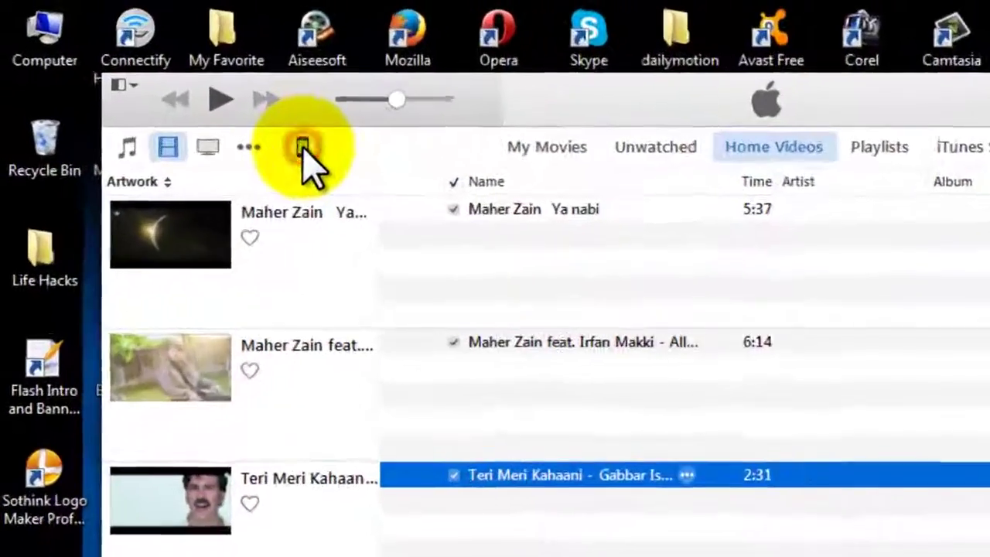
In the iPhone's Movies settings, re-enable Sync Movies with all 3 movies included automatically.
left_click(183, 90)
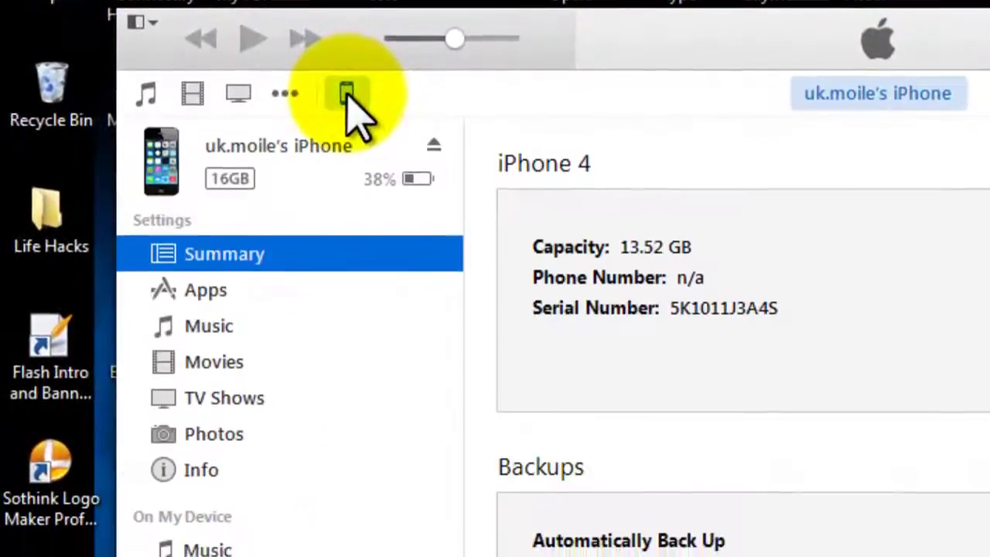
left_click(234, 360)
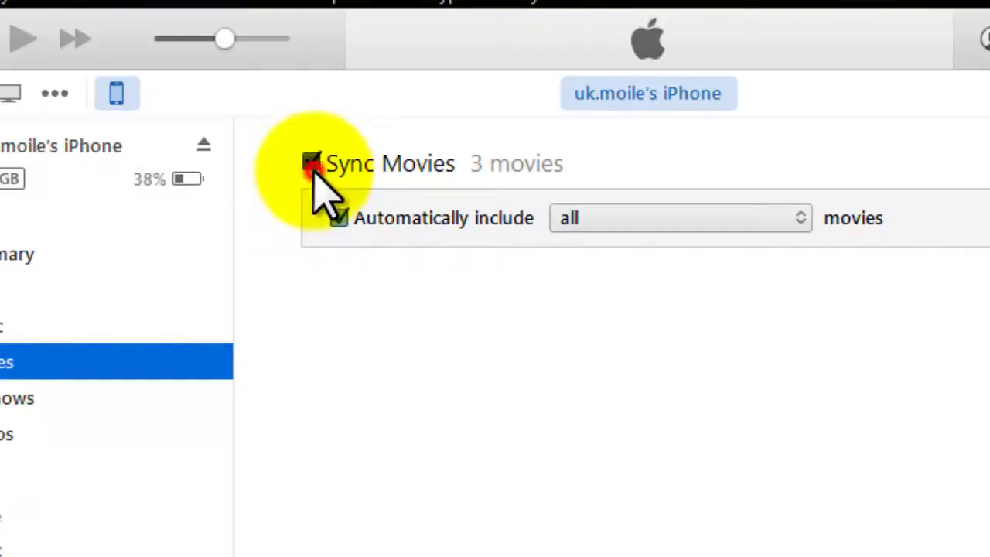
left_click(312, 165)
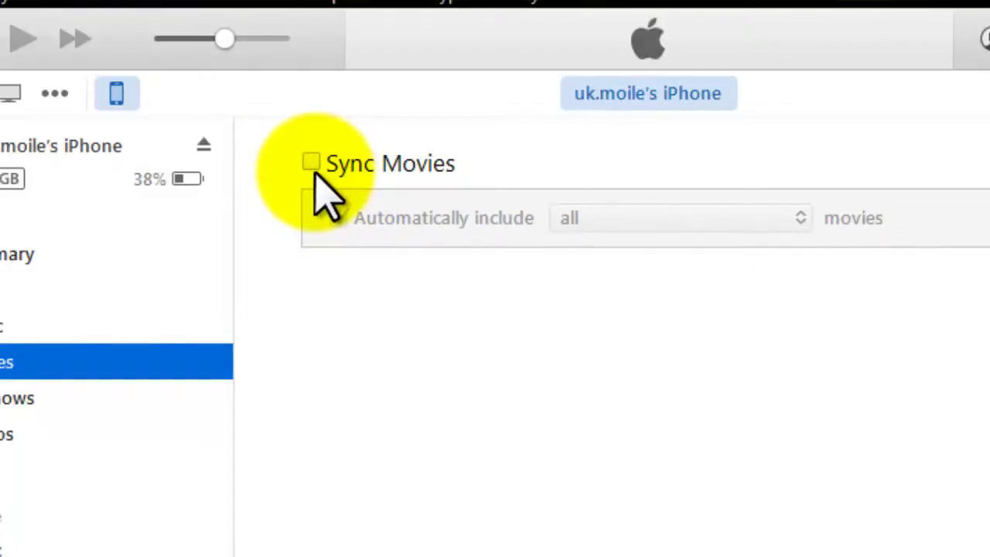
left_click(284, 126)
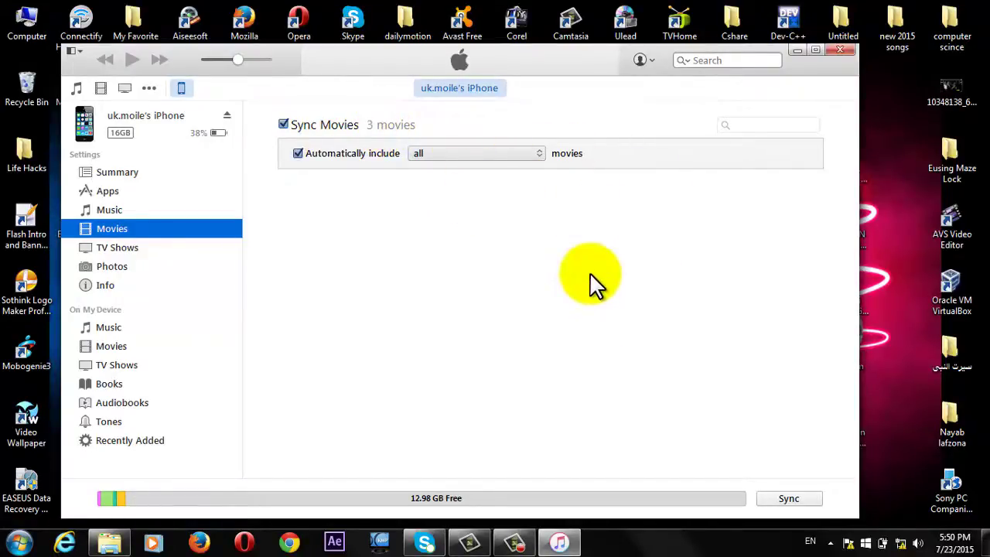
Run the sync to copy the three home videos onto the iPhone.
left_click(782, 495)
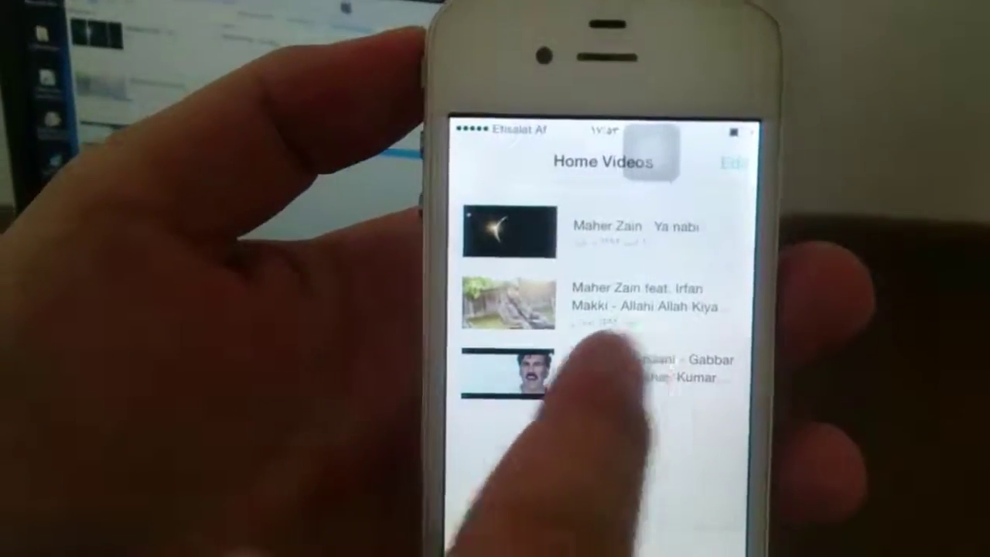
Play the Teri Meri Kahaani home video on the iPhone.
left_click(610, 367)
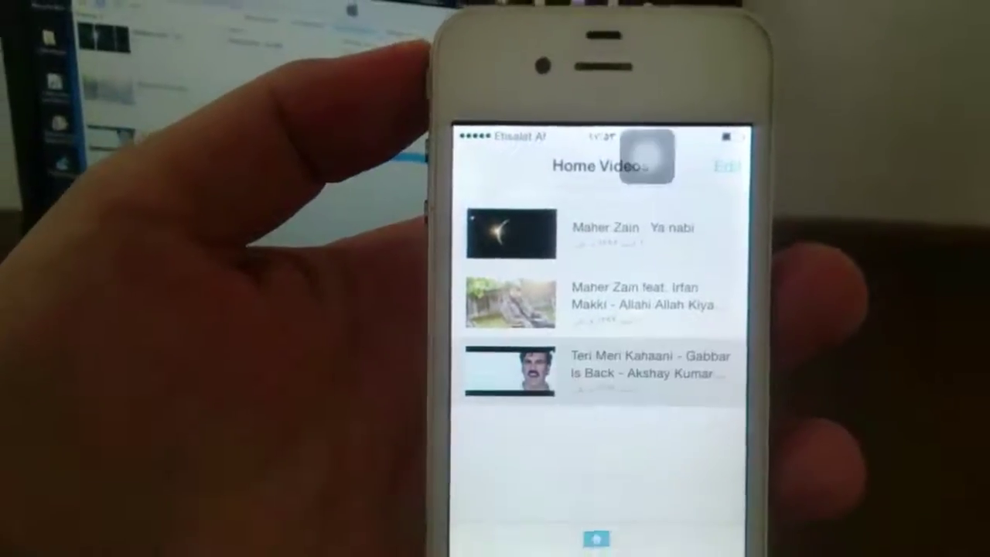